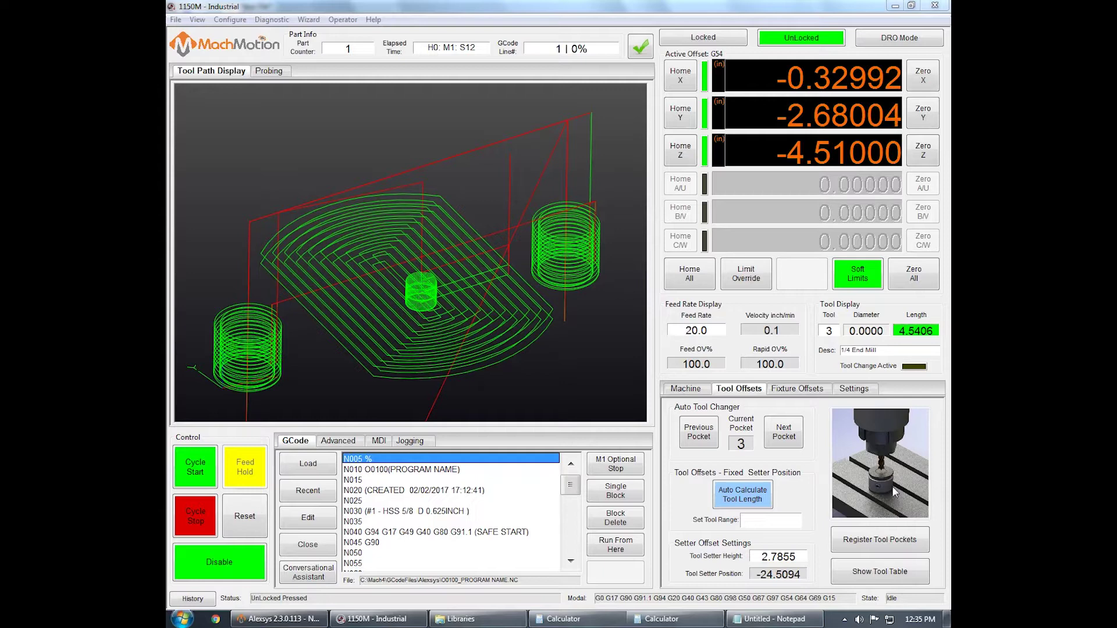
Check that row 32 Tool Setter/Gage-Block Position reads -24.5094, then save the machine parameters
click(768, 577)
click(855, 390)
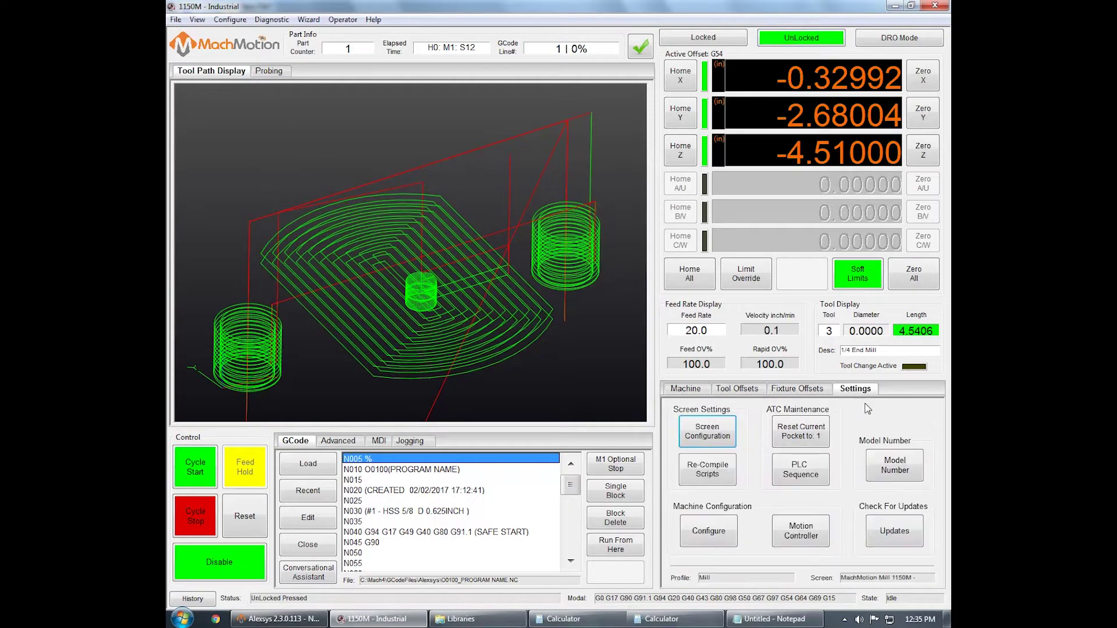
click(714, 541)
drag(890, 196, 896, 240)
click(489, 218)
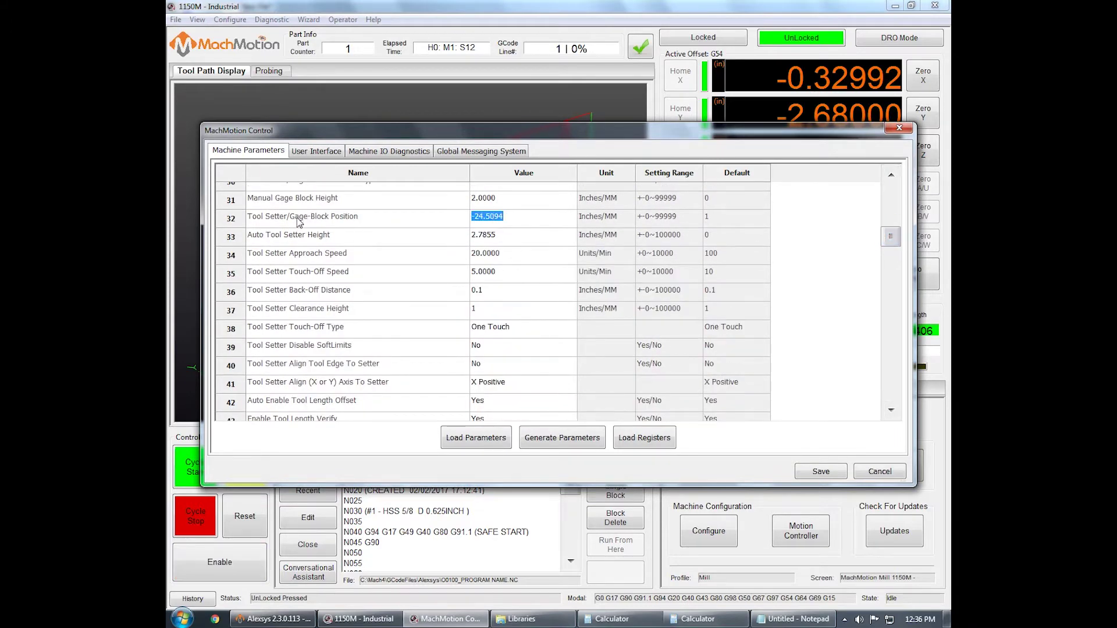
key(Escape)
click(492, 224)
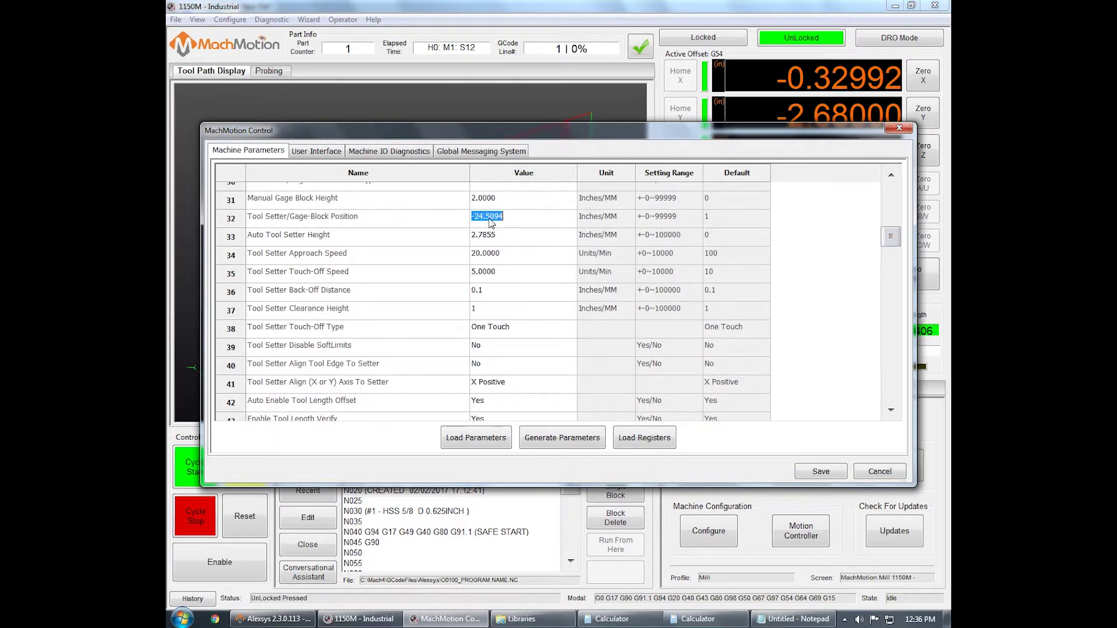
click(530, 223)
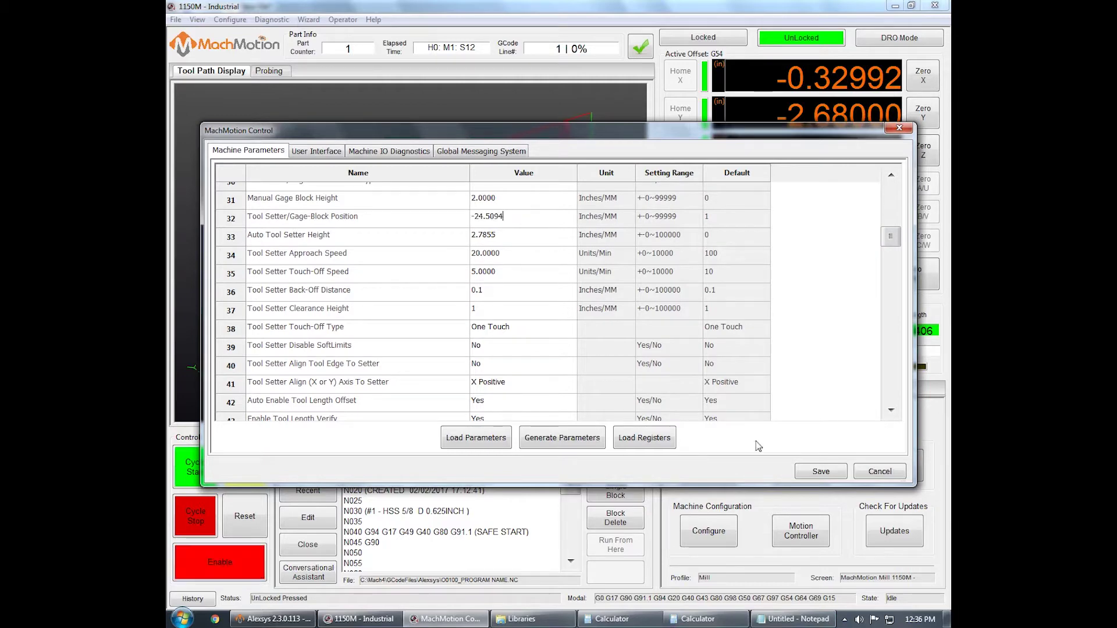
click(821, 472)
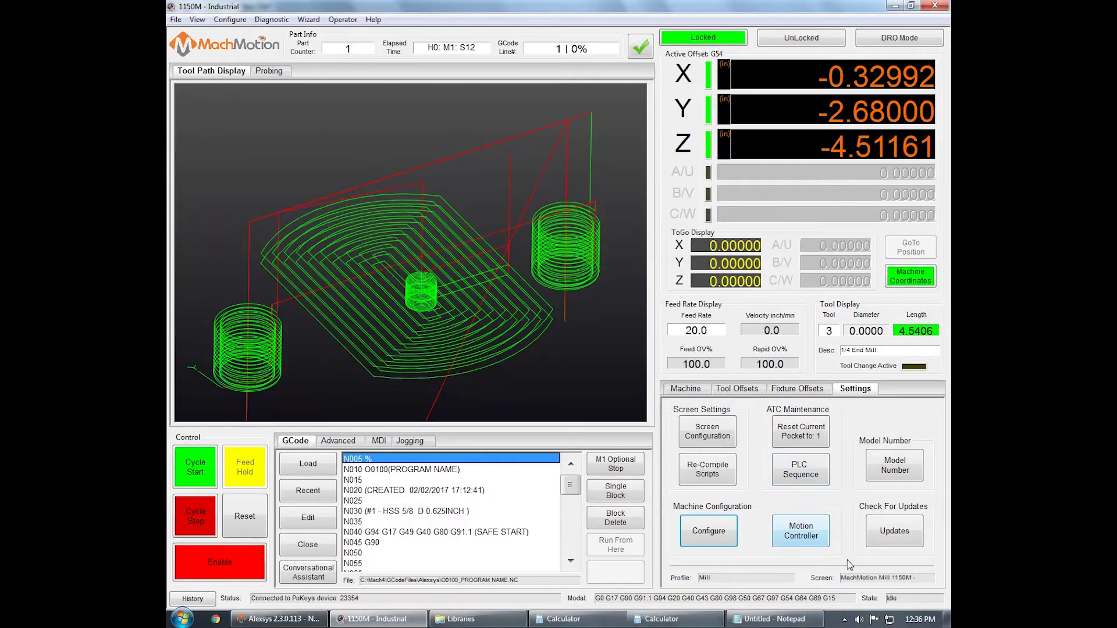
On the Tool Offsets page, enable and unlock the machine and select the 2.7855 setter height
click(721, 392)
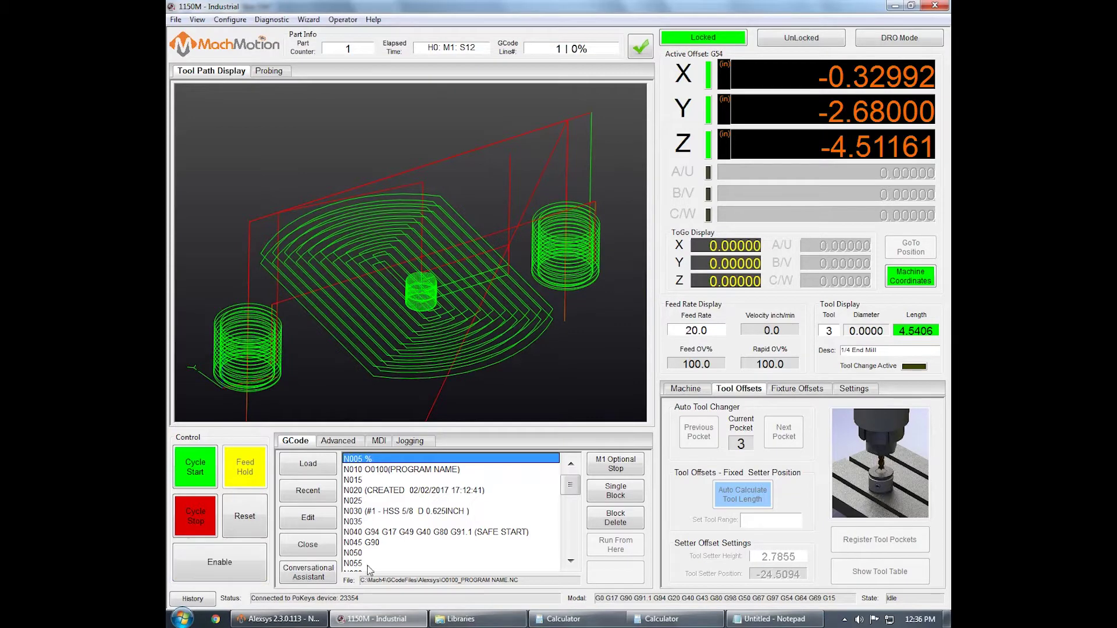
click(227, 562)
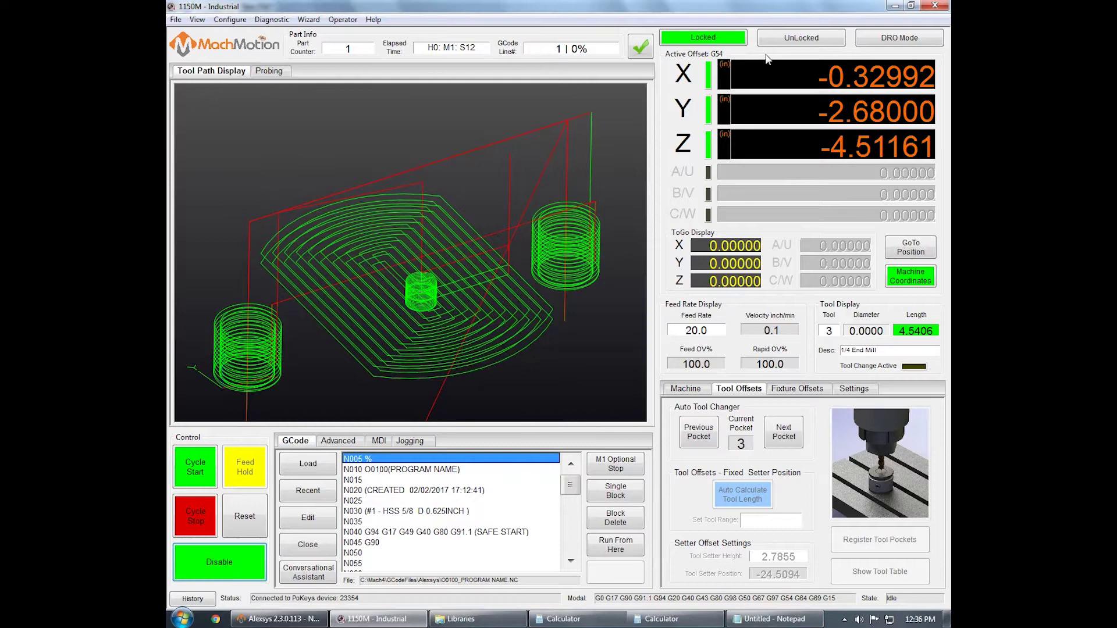
click(777, 38)
click(778, 557)
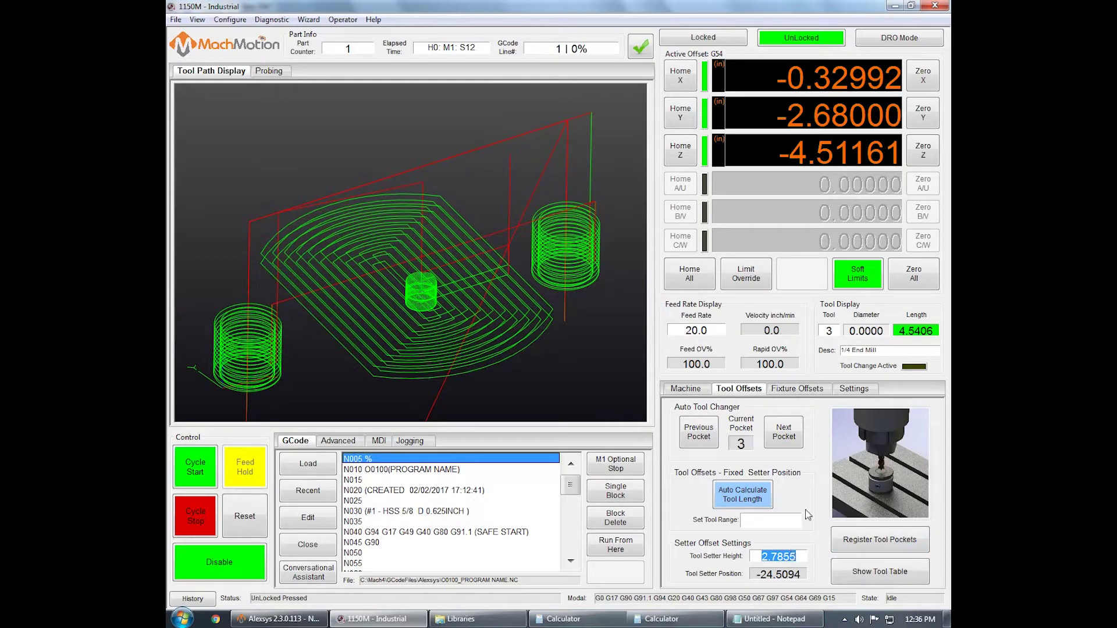
Auto-measure tool 3 on the fixed setter, confirming the offset change to 4.5416
click(744, 495)
click(570, 333)
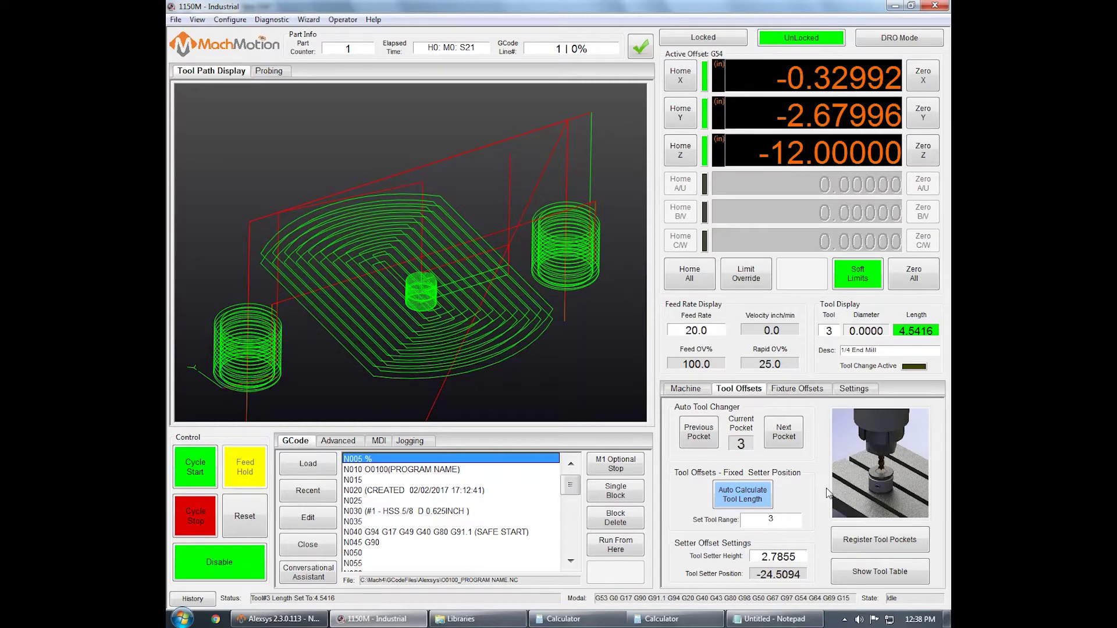
Set the tool range to 3-4 and auto-measure both, giving tool 4 a length of 3.4052
text(-4)
click(729, 494)
click(561, 331)
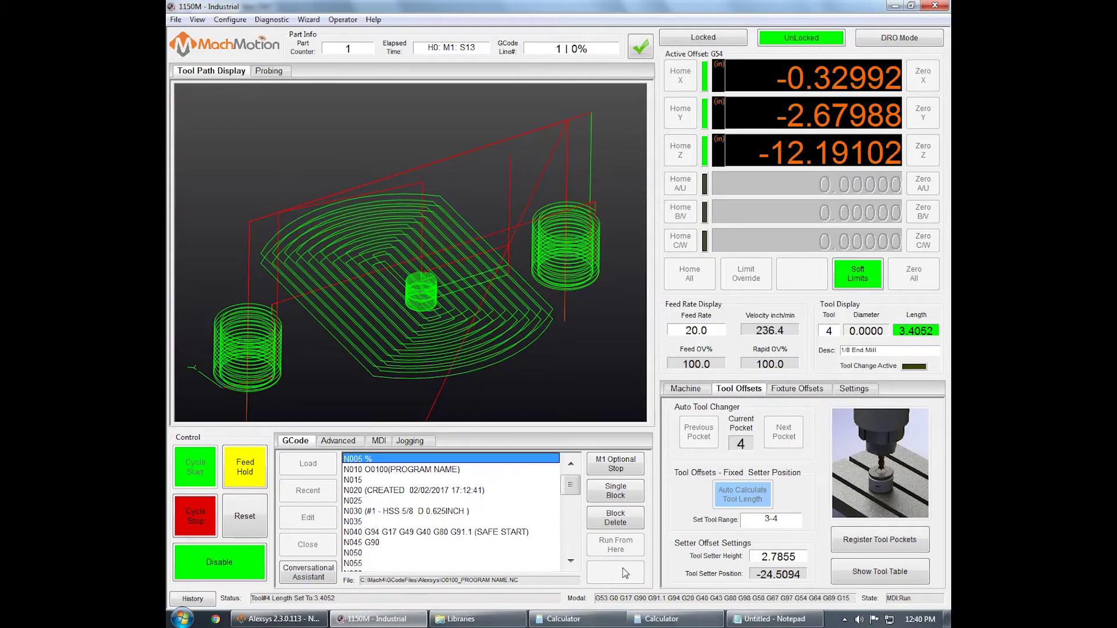
Set the row 29 Tool Setter Type parameter to Manual and save the machine parameters
click(862, 391)
click(708, 531)
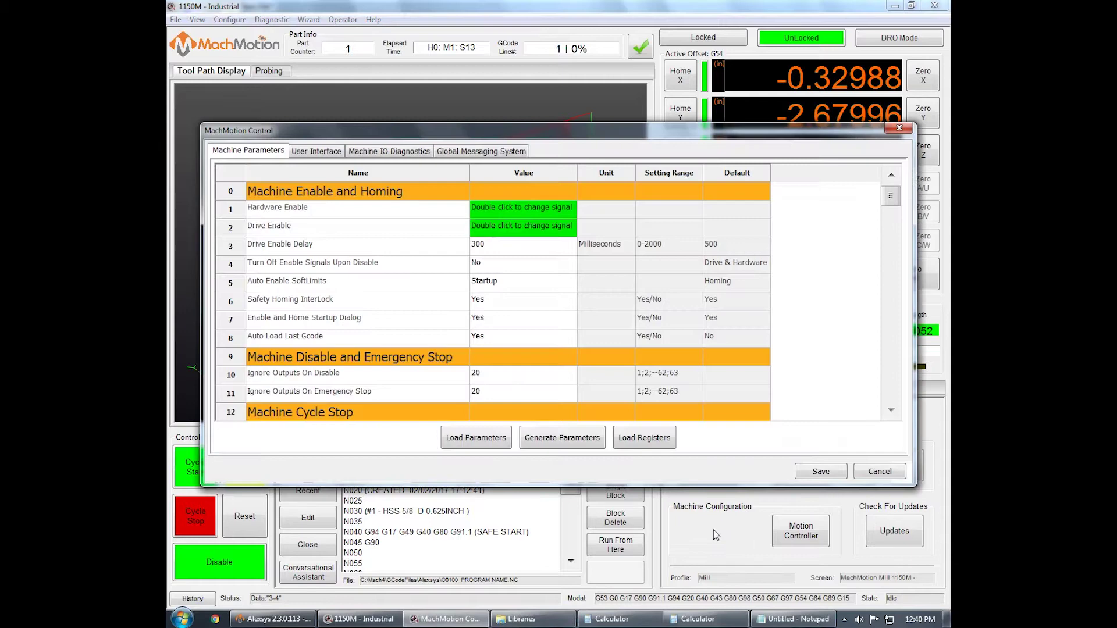
drag(889, 202, 894, 241)
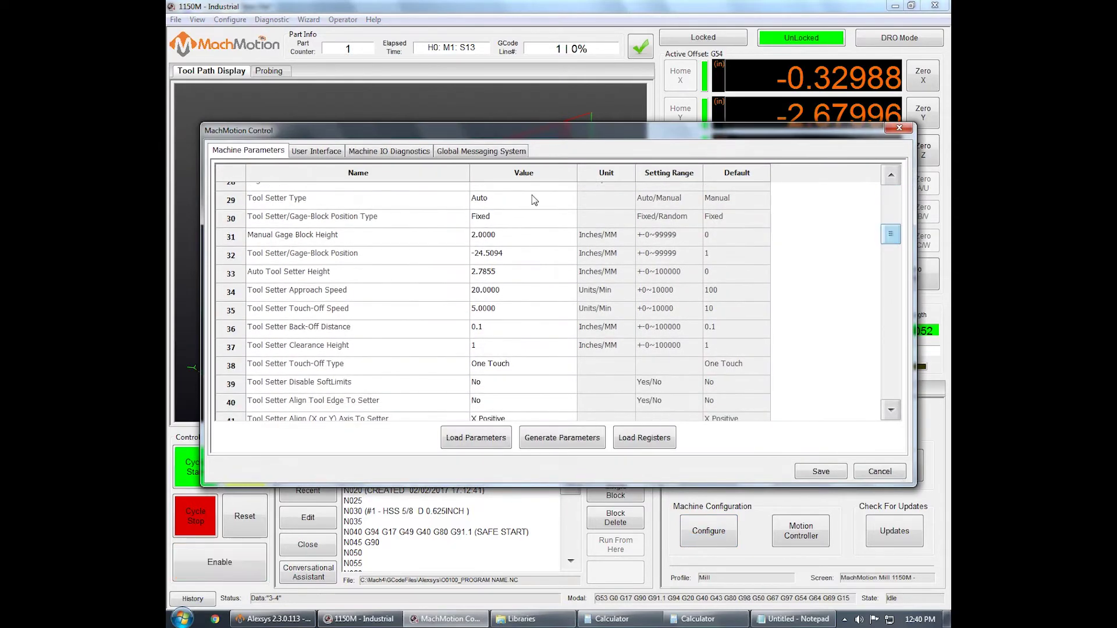
click(486, 204)
click(318, 208)
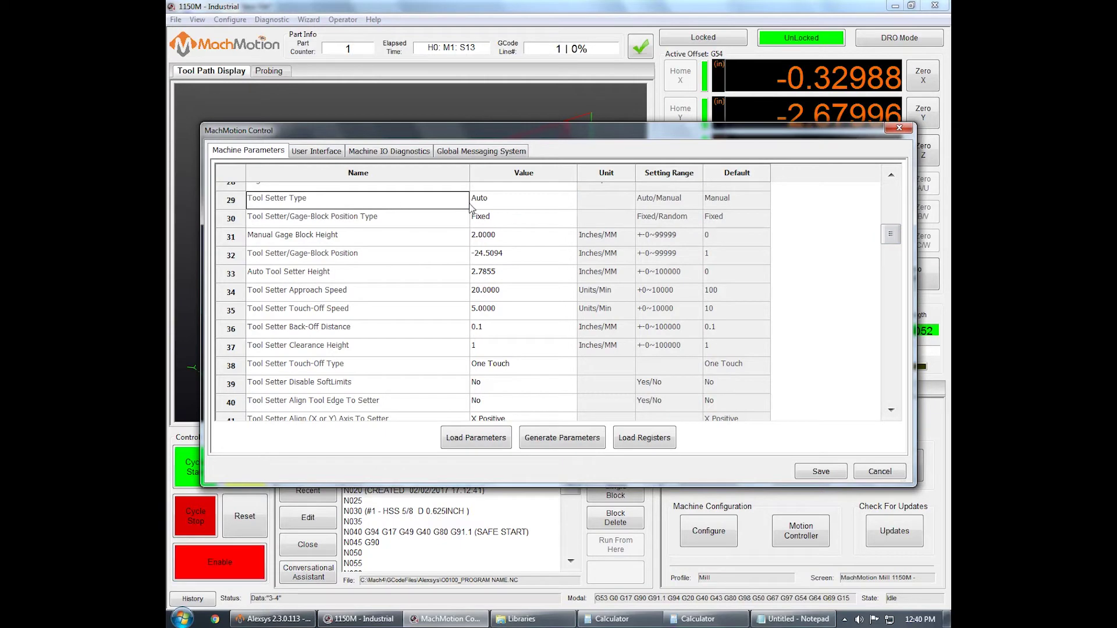
click(500, 204)
click(509, 205)
click(516, 222)
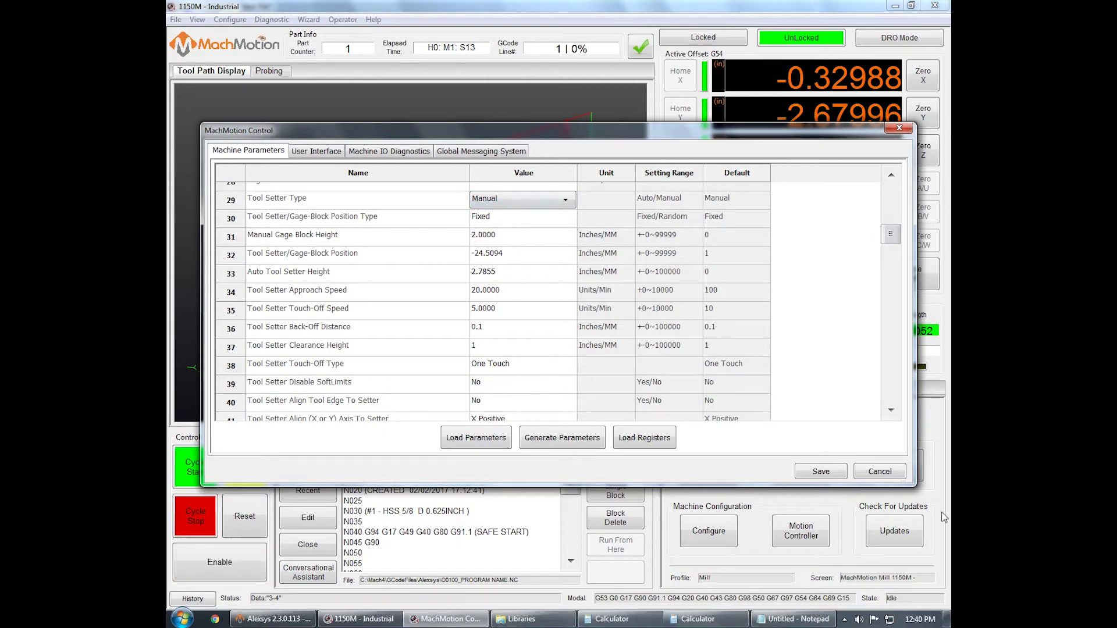
click(814, 471)
click(738, 390)
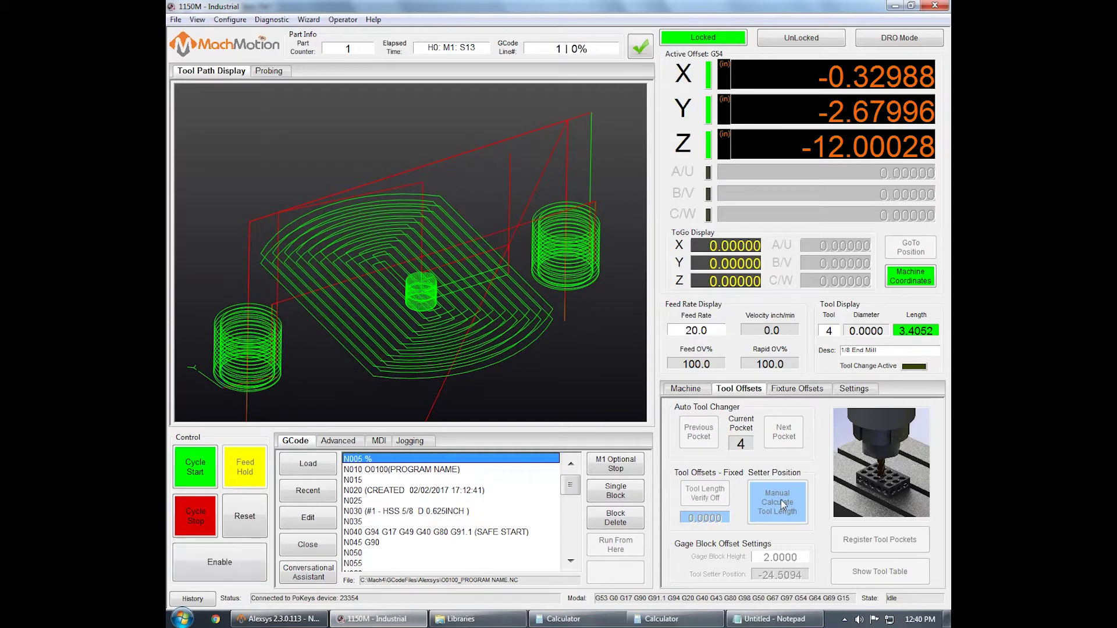
Reset and enable the machine, then recalculate tool 4's length from the 2.0000 gage block to 7.7716
click(254, 528)
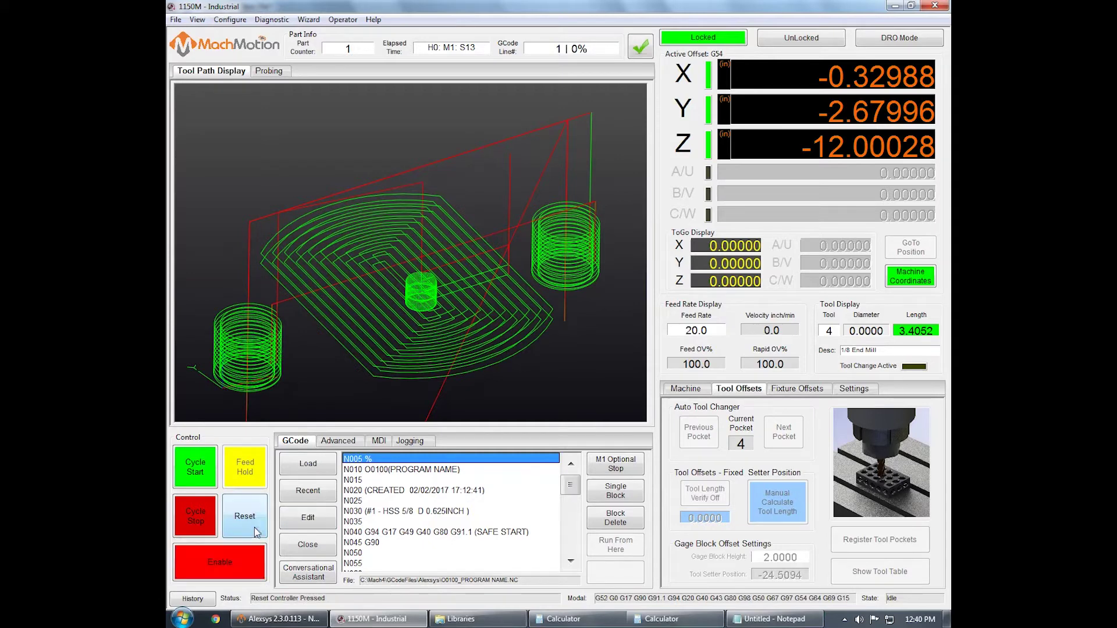
click(216, 559)
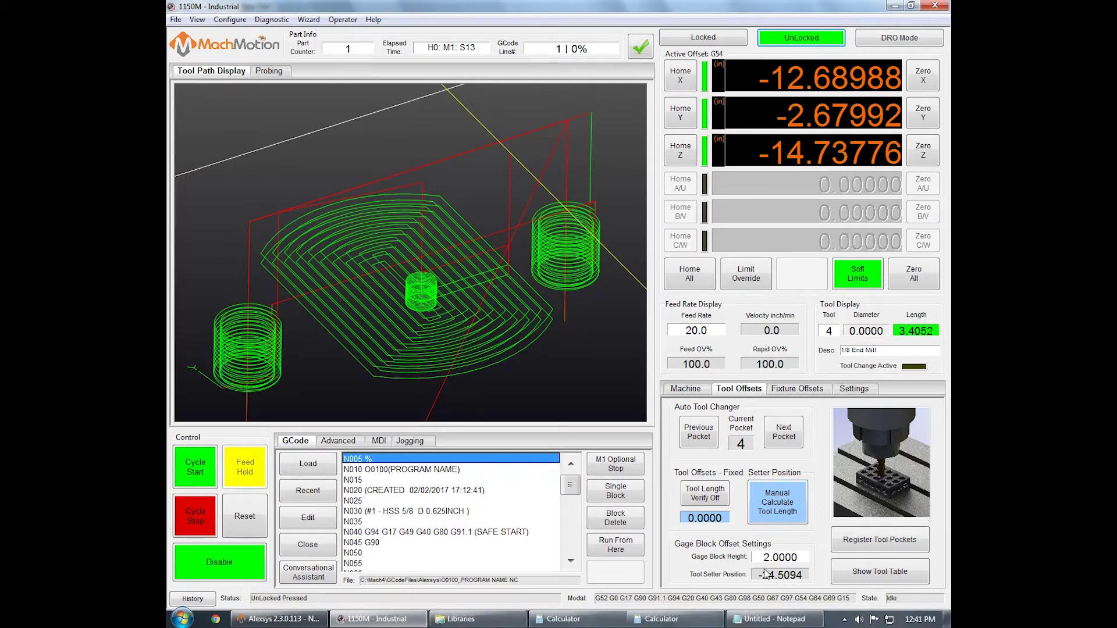
click(789, 559)
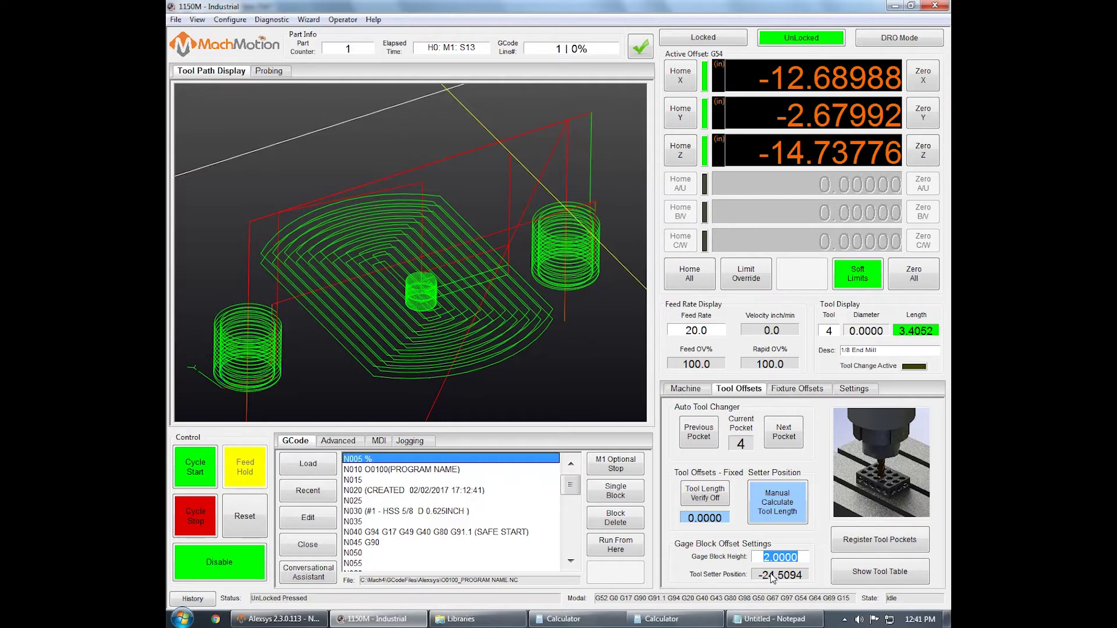
click(779, 511)
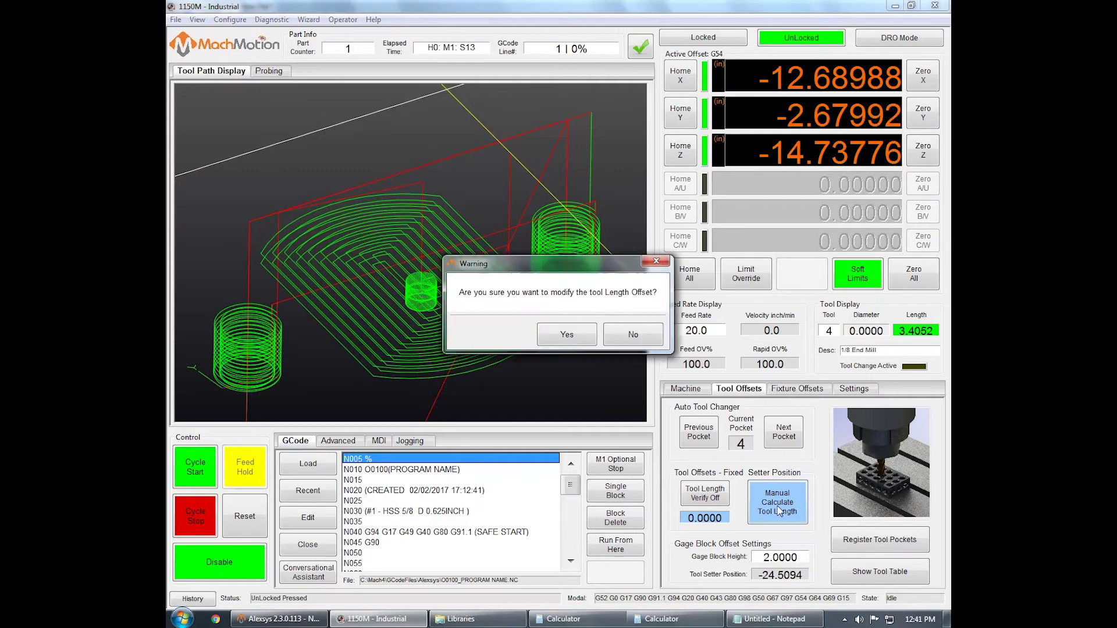
click(557, 336)
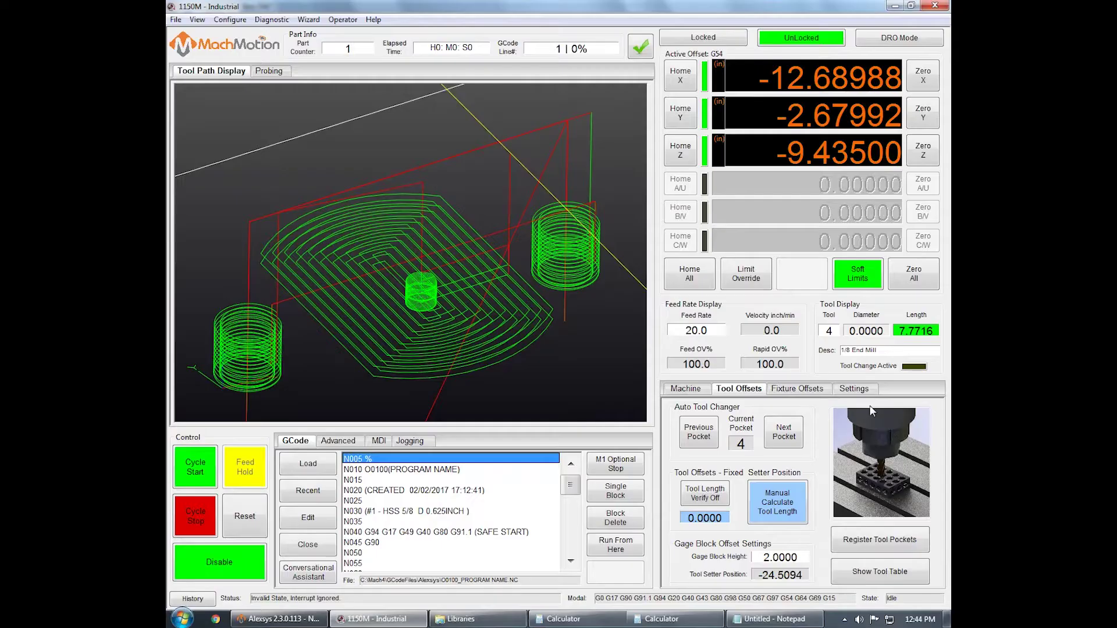
Set the row 30 gage-block position type parameter to Random and save the machine parameters
click(869, 392)
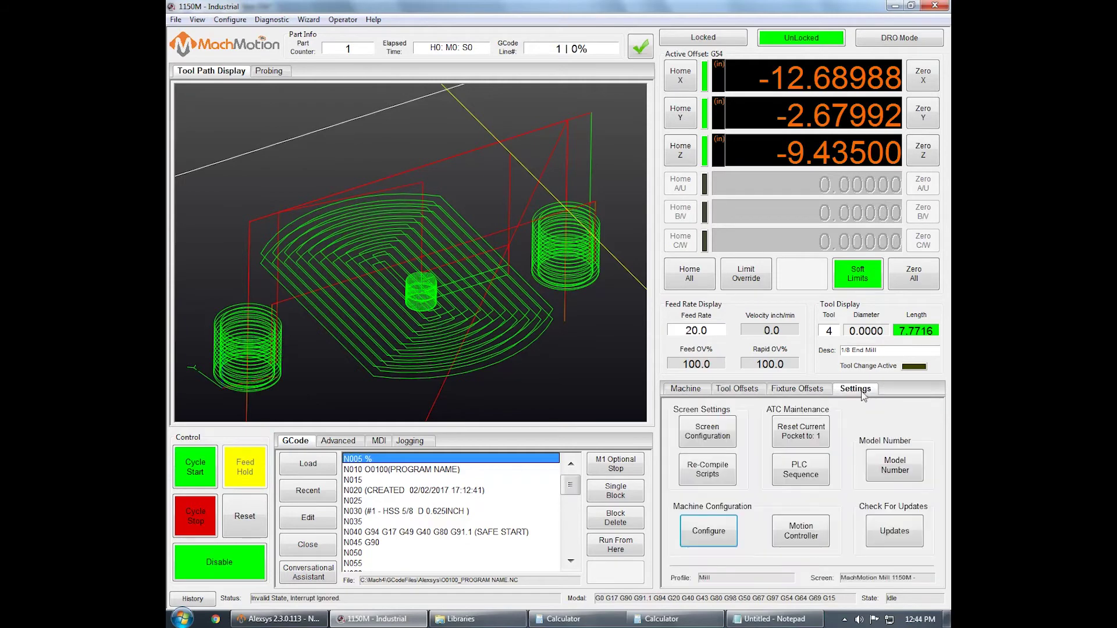
click(706, 532)
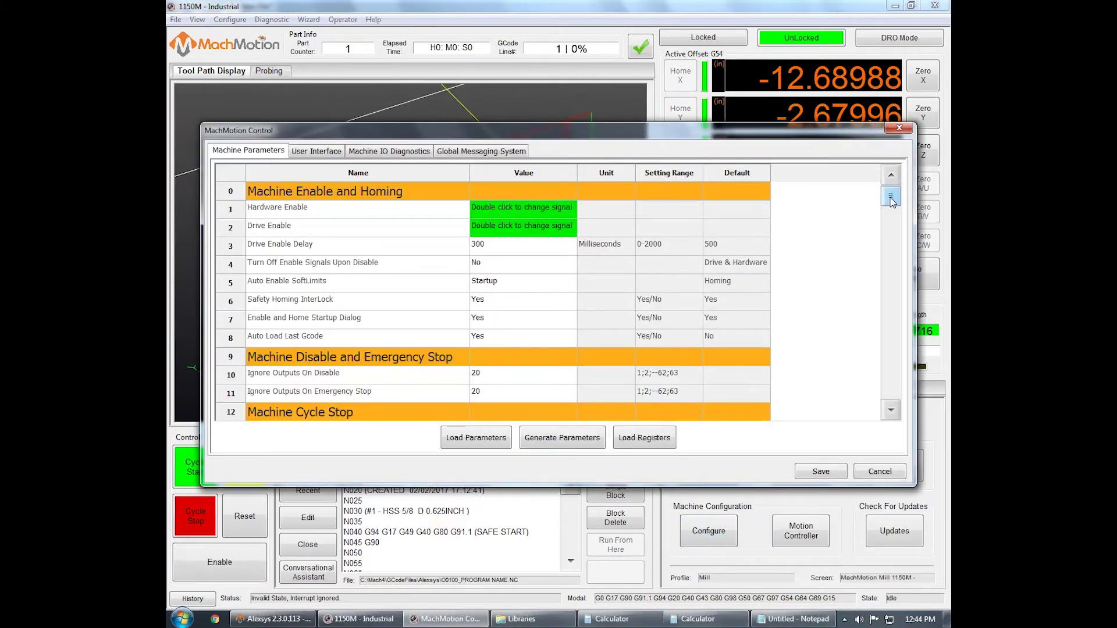
drag(891, 196, 892, 236)
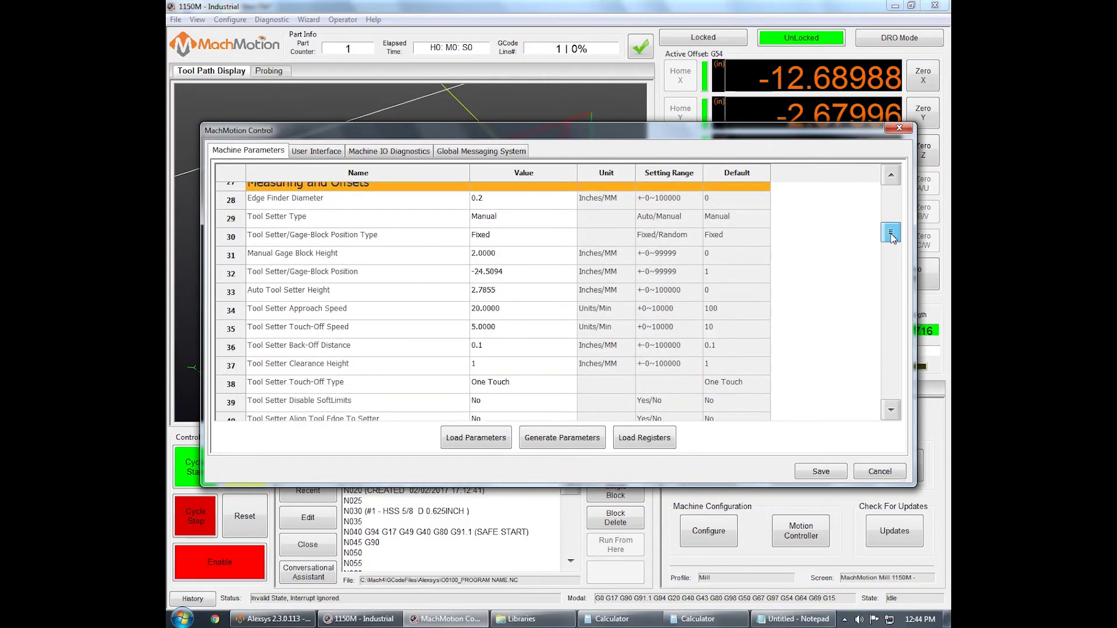
click(505, 241)
click(344, 240)
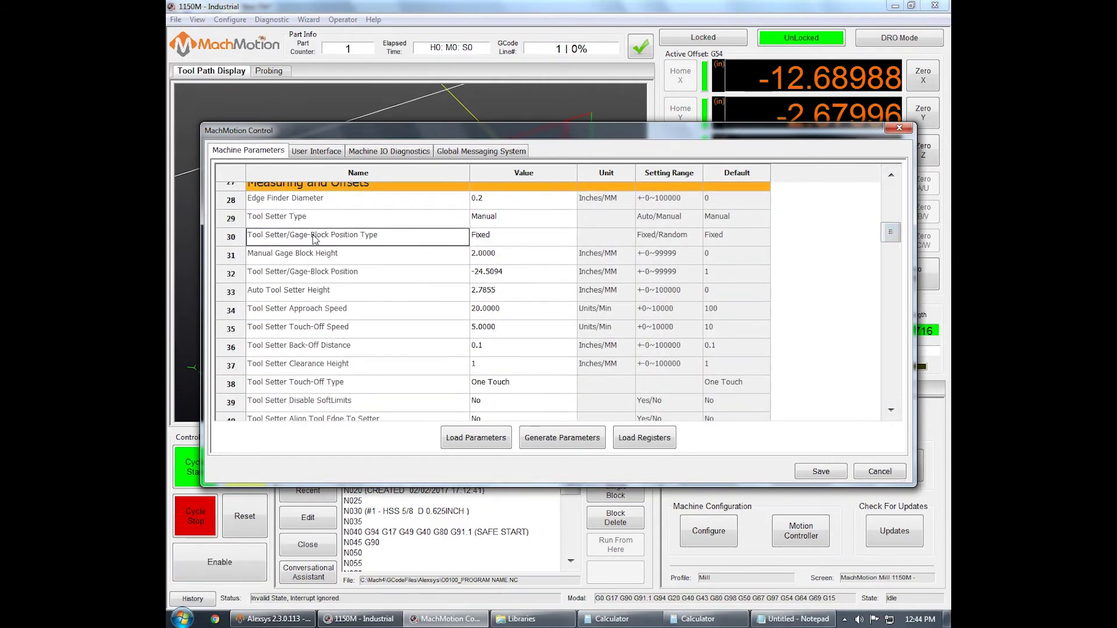
double_click(505, 241)
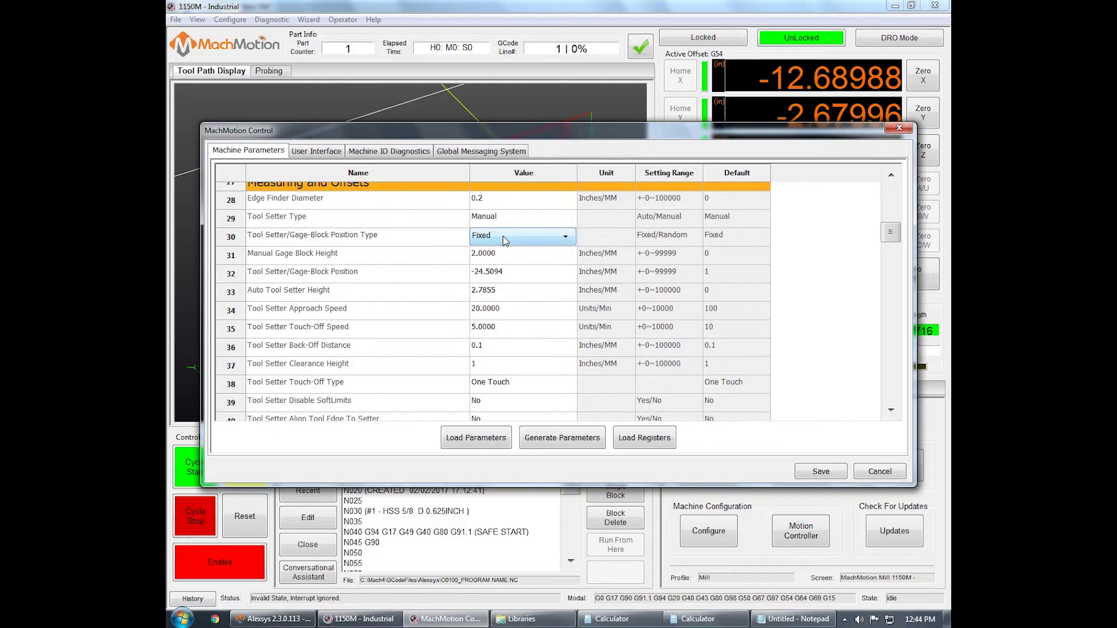
click(526, 242)
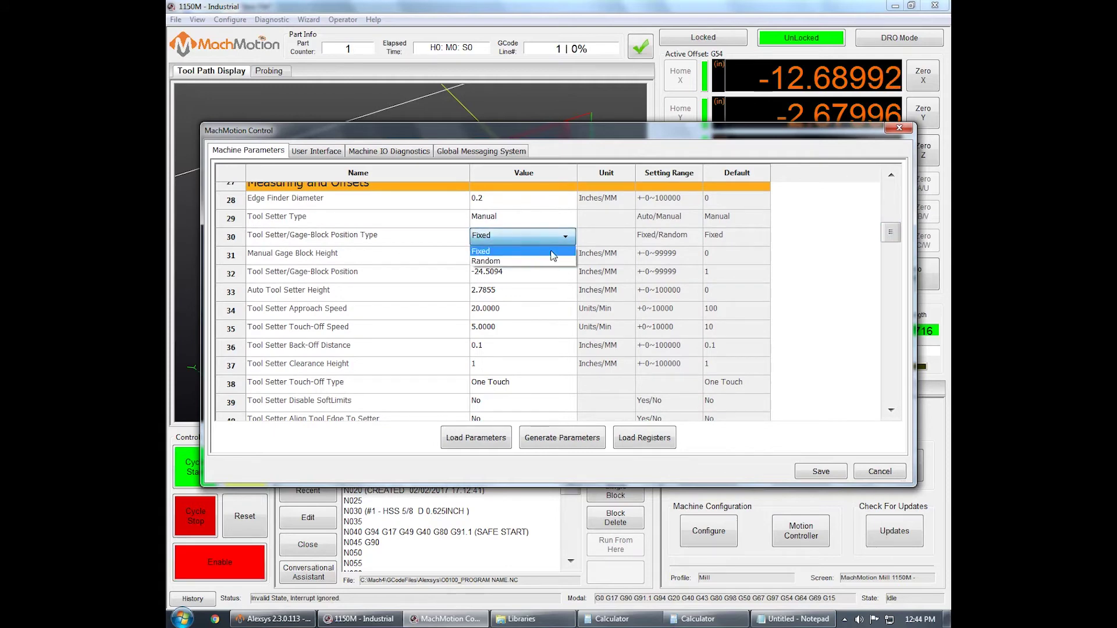
click(500, 262)
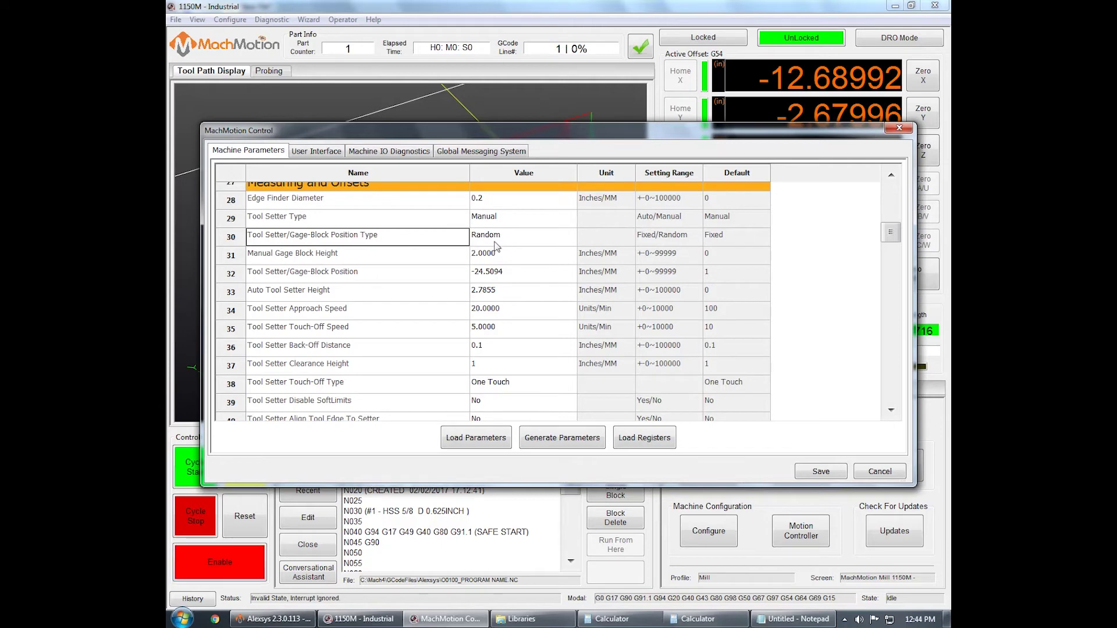
click(819, 470)
click(750, 391)
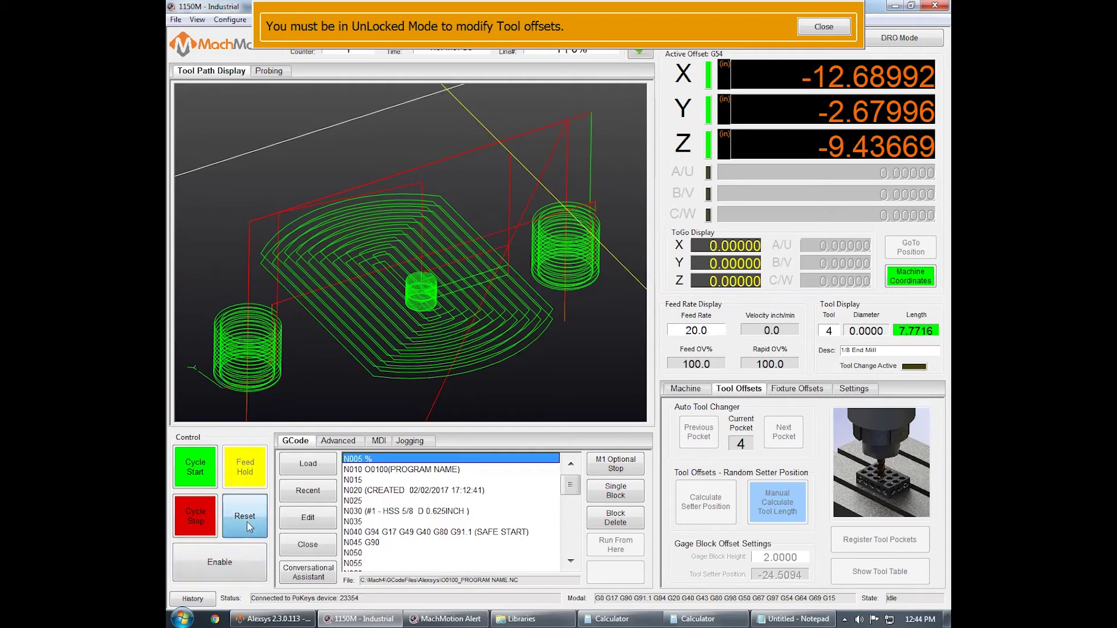
Enable the machine and switch it to UnLocked mode
click(228, 560)
click(823, 42)
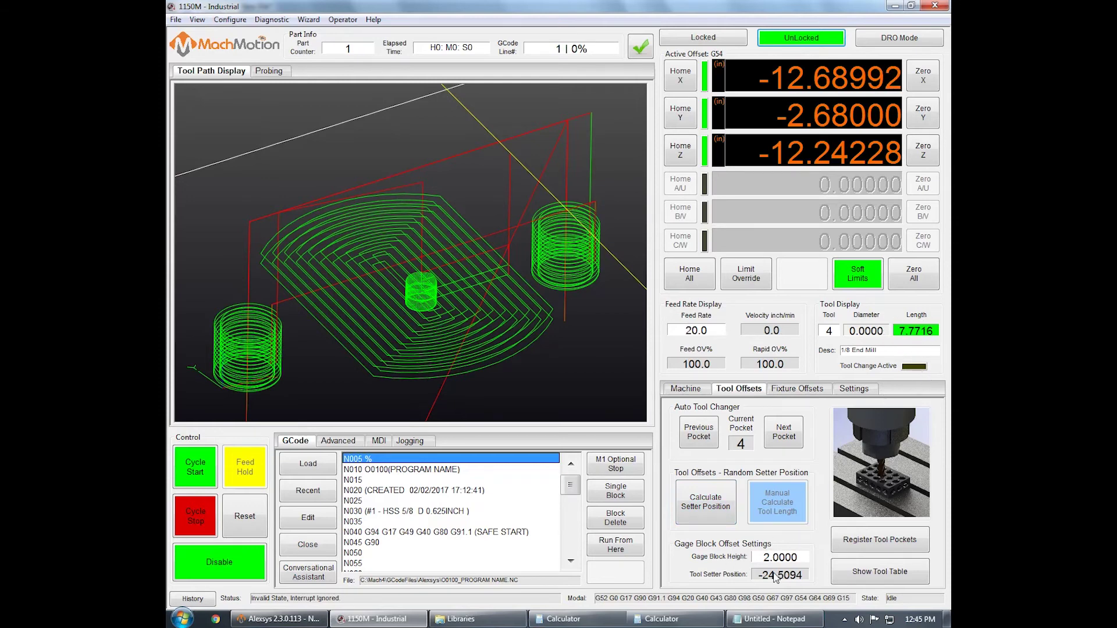
Recalculate the tool setter position, confirming the change from -24.5094 to -20.0139
click(714, 503)
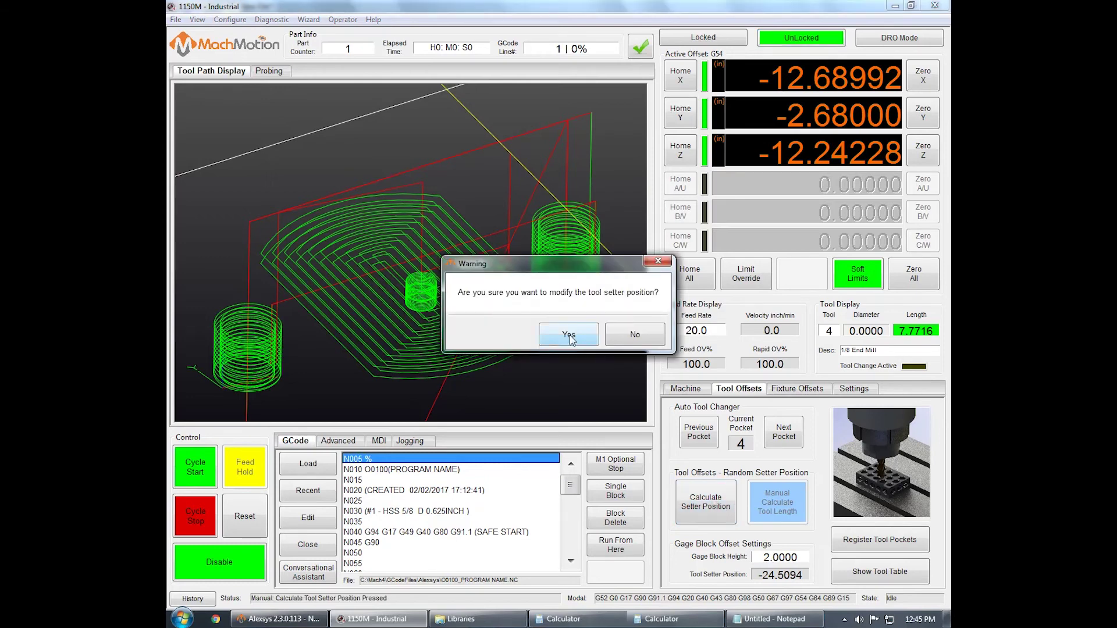
click(570, 340)
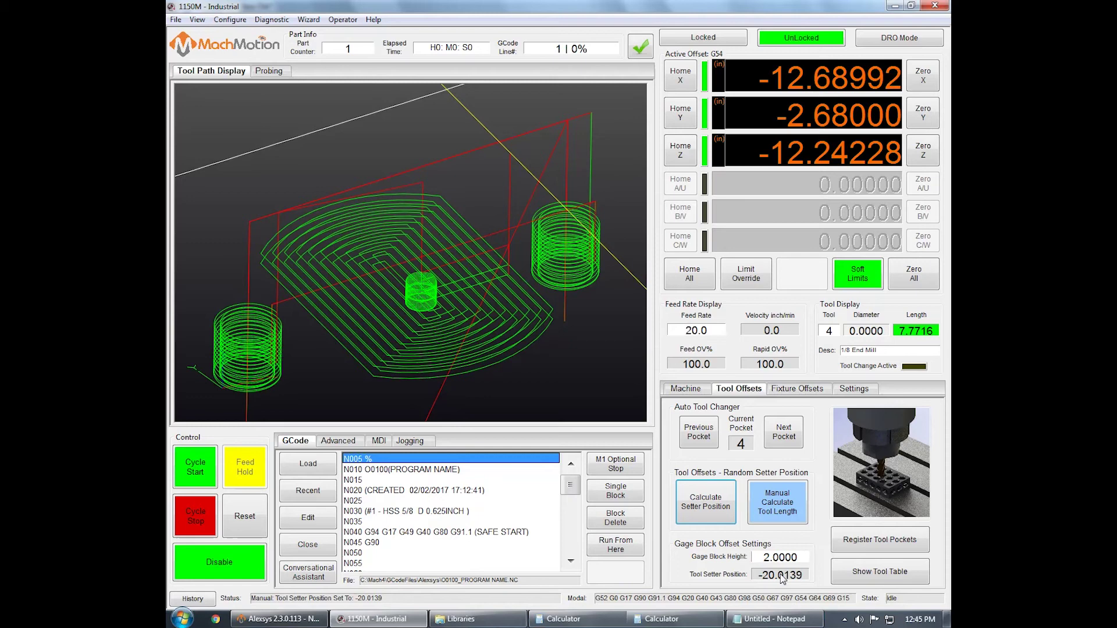
Load tool 3, the 1/4 End Mill, and recalculate its length to 6.9080 from the gage block
click(699, 439)
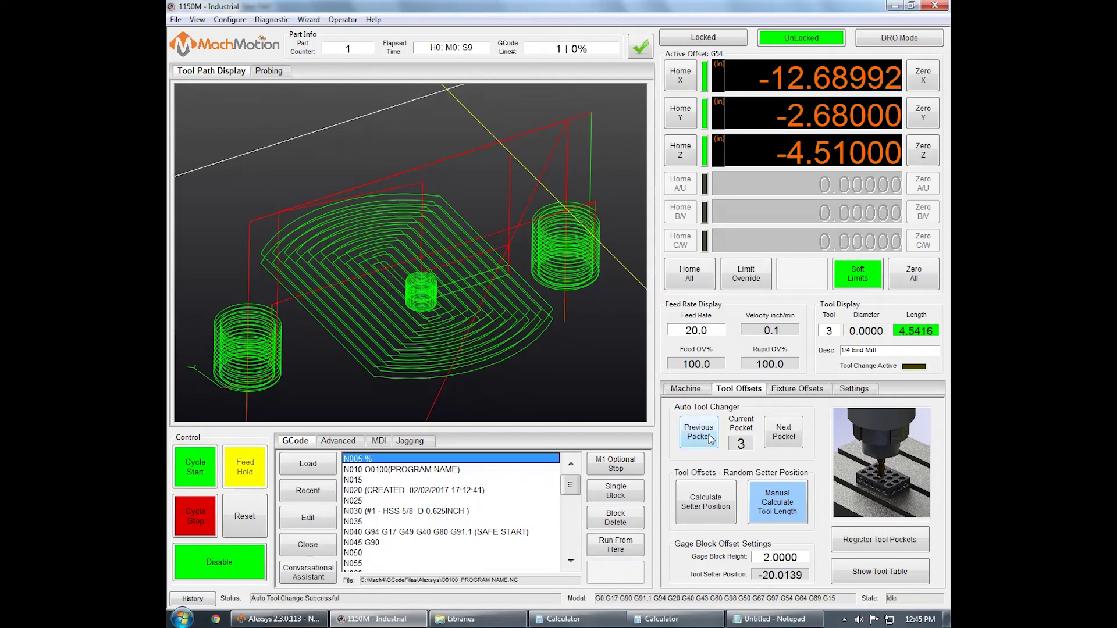
click(709, 437)
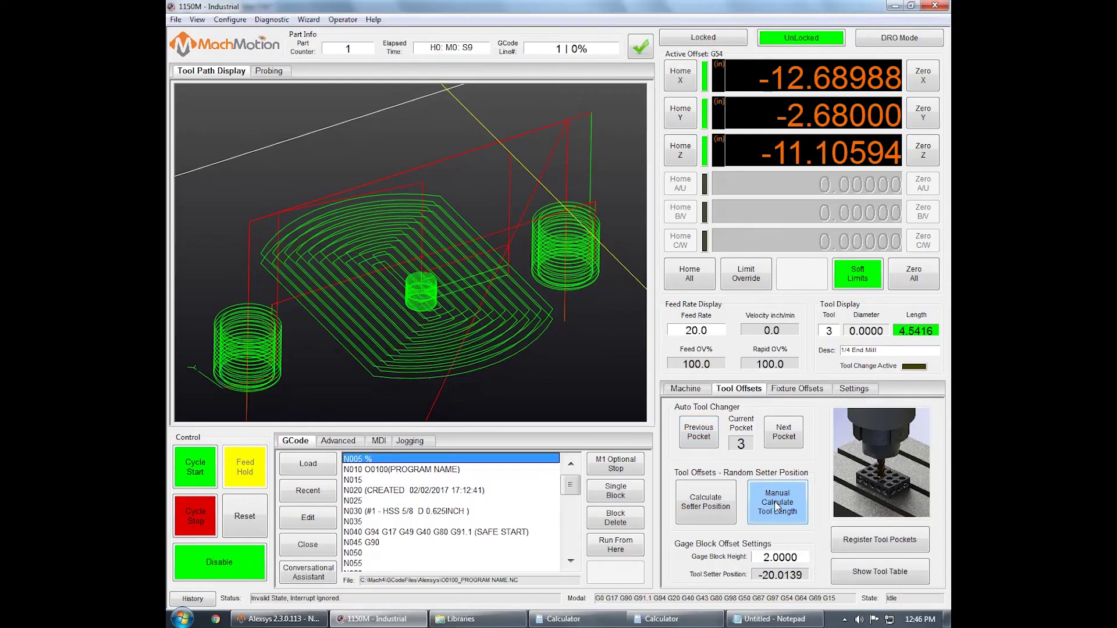
click(778, 507)
click(568, 335)
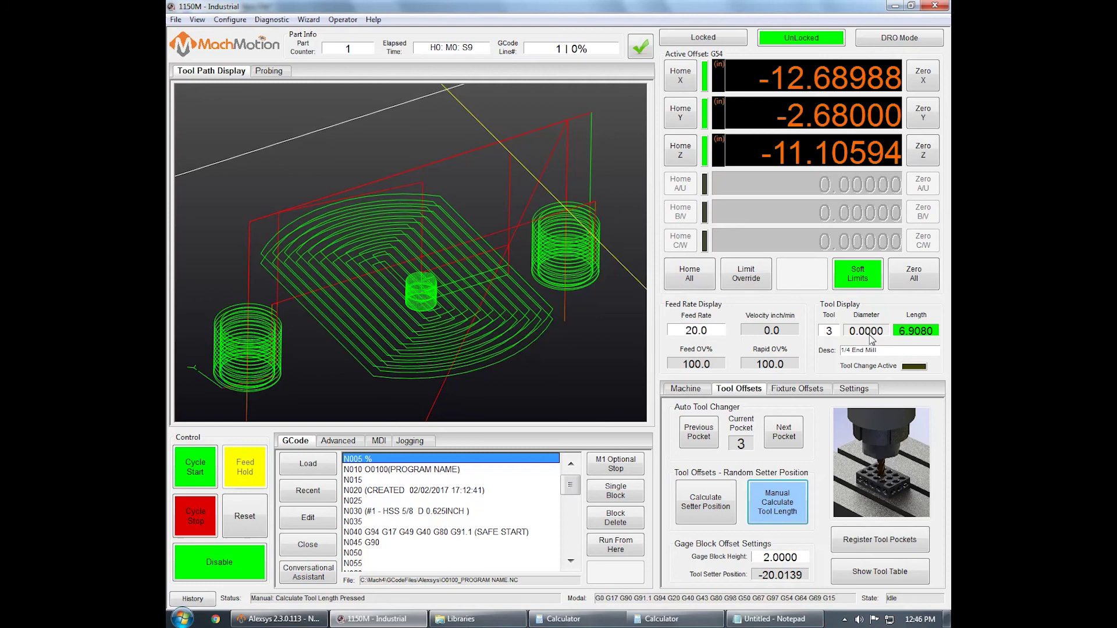